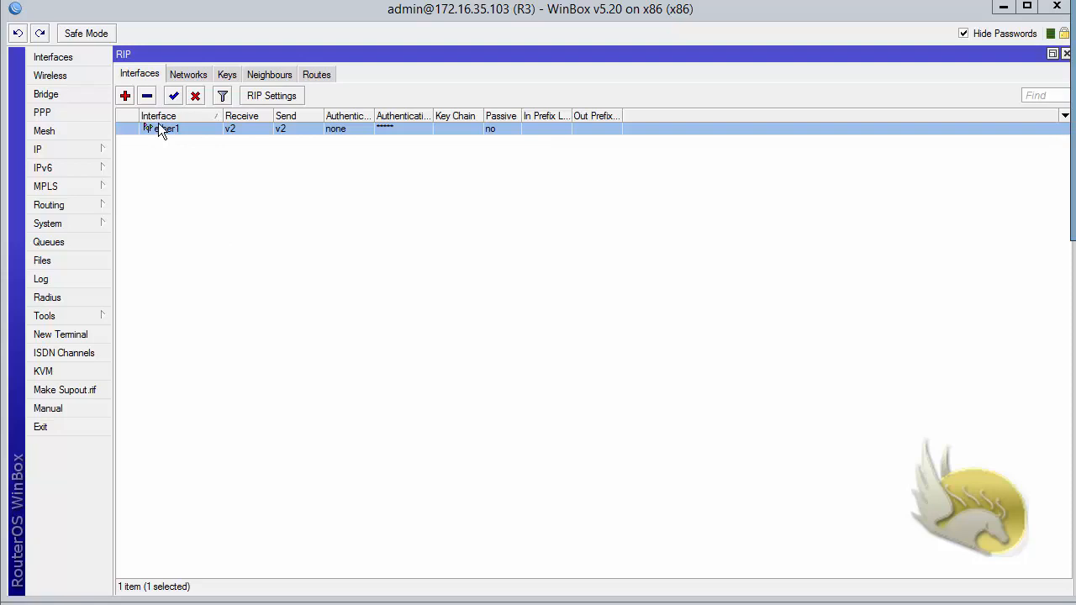
Try md5 authentication on ether1, then discard it because no key chain exists yet.
double_click(160, 128)
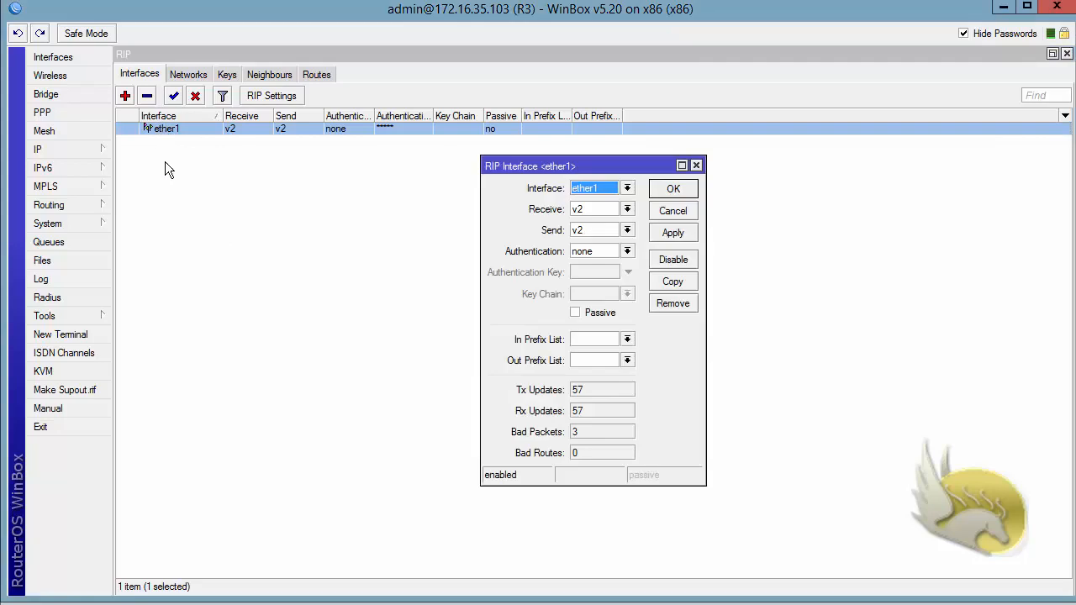
click(627, 252)
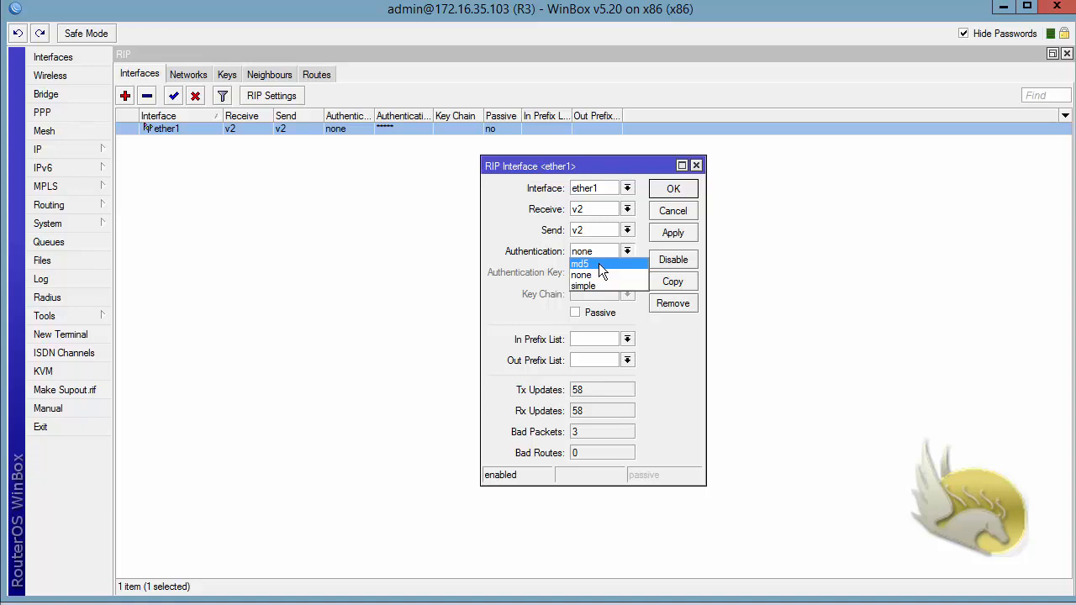
click(598, 264)
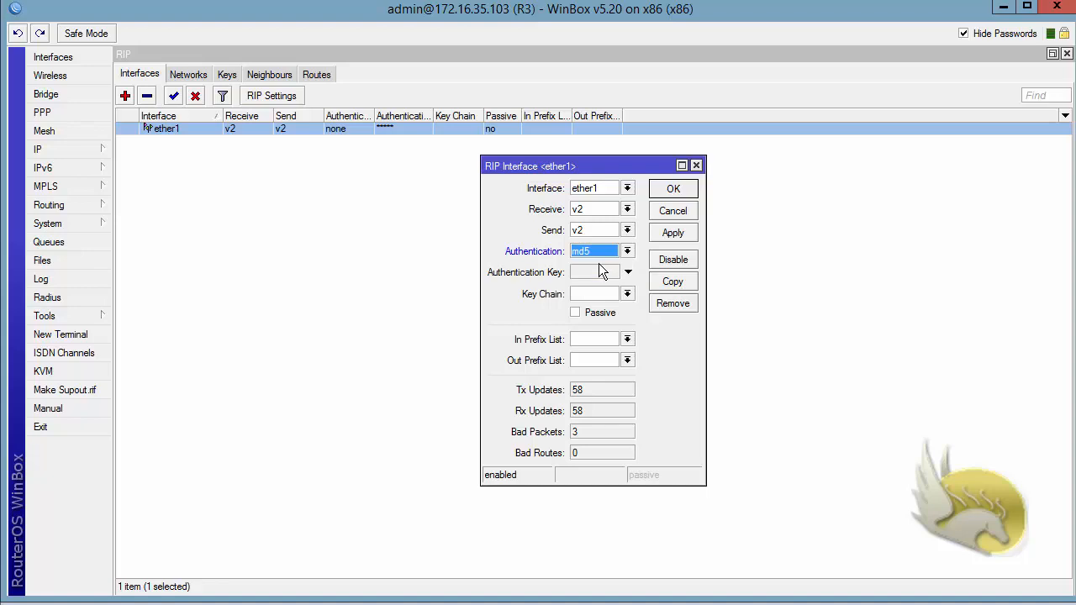
click(627, 295)
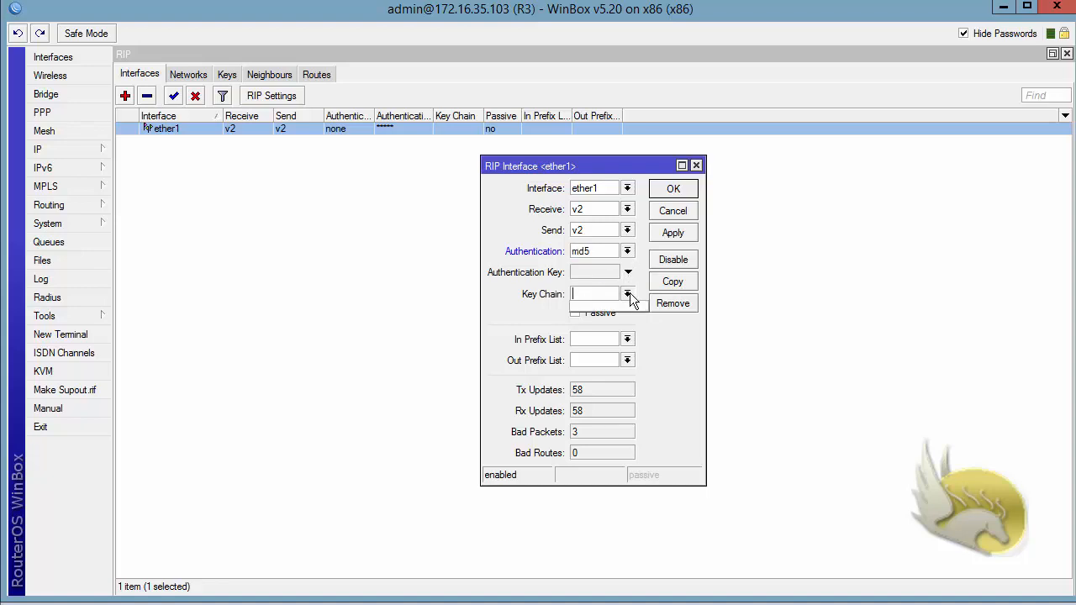
click(630, 295)
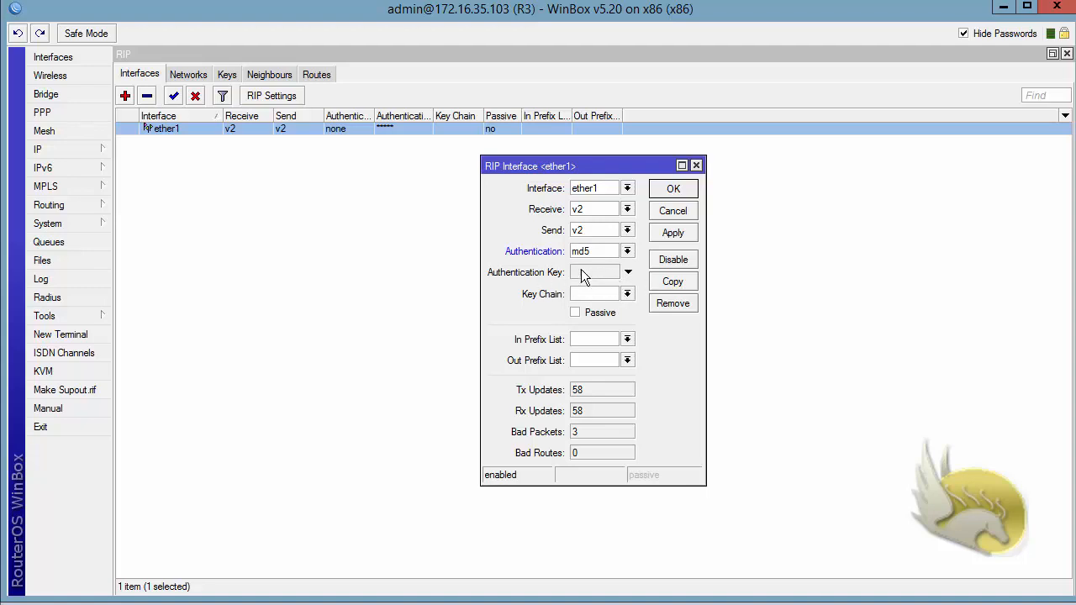
click(656, 217)
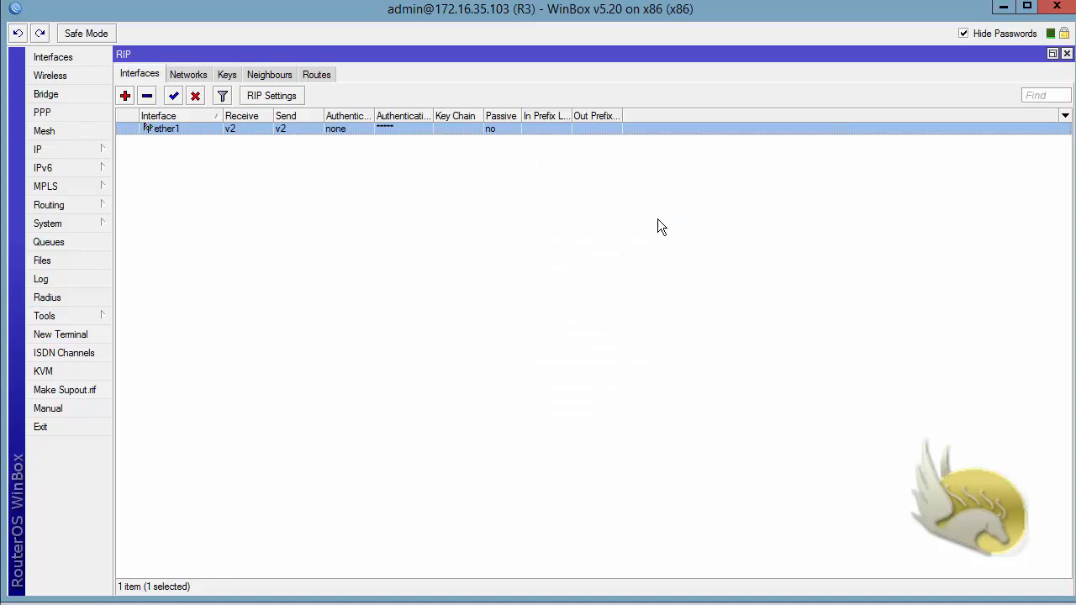
Start a new RIP key in key chain RIP with key ID 1.
click(227, 73)
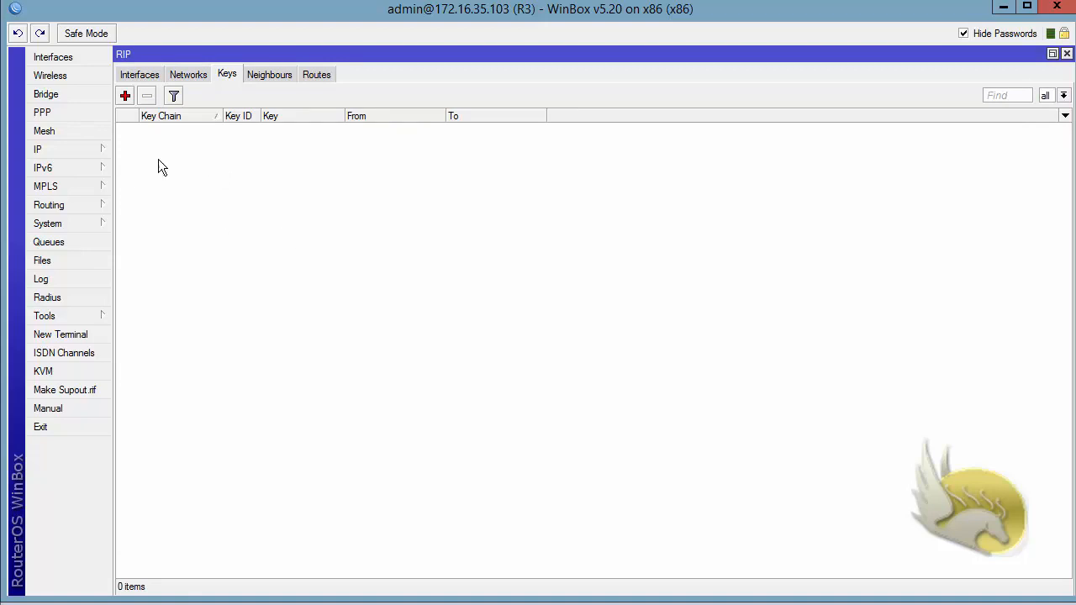
click(124, 95)
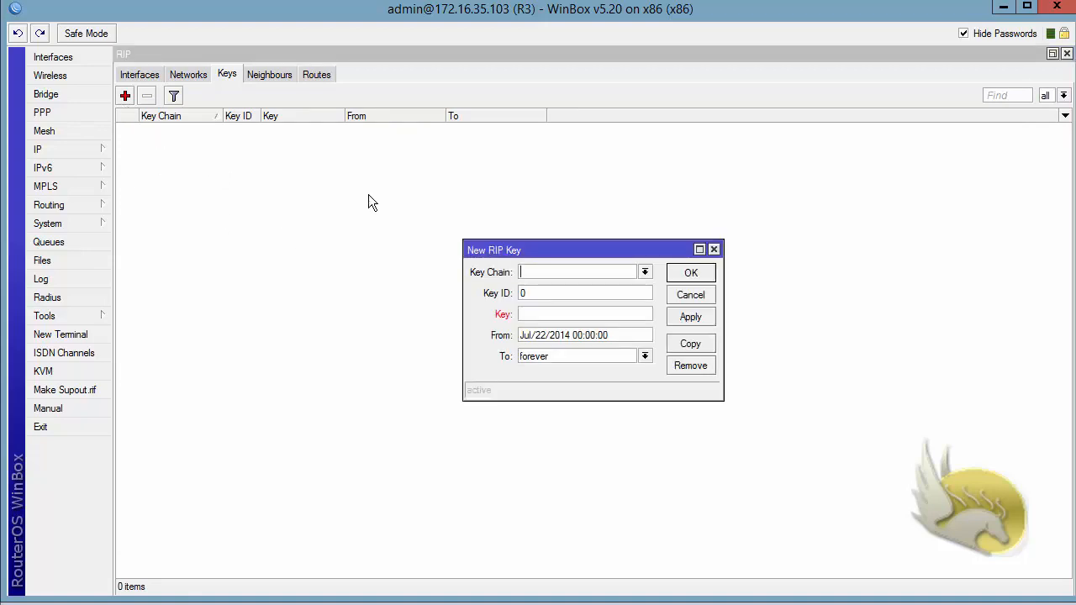
click(647, 270)
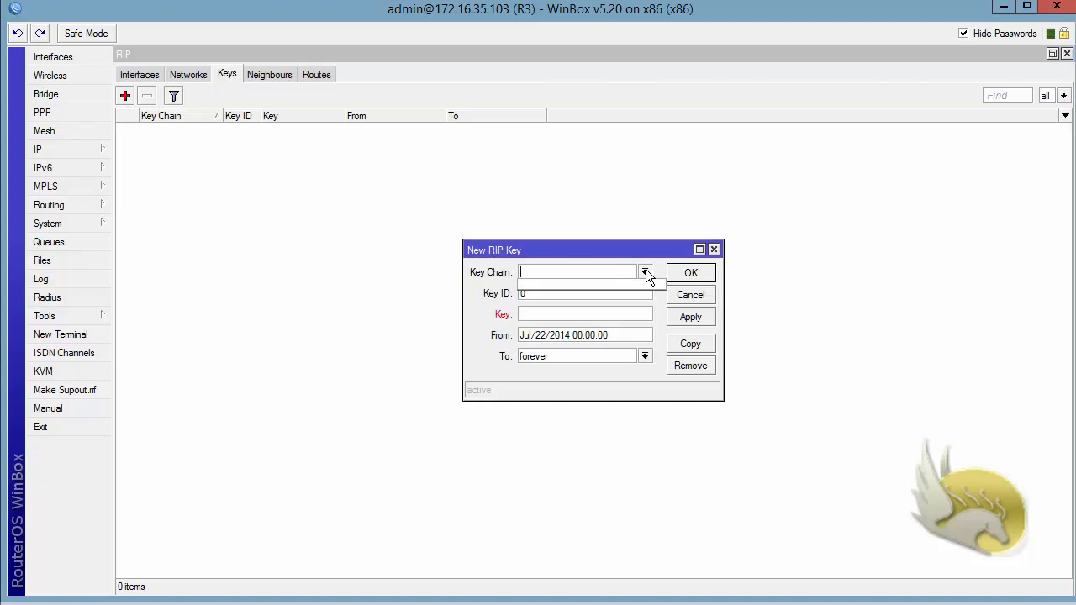
click(604, 255)
text(RIP)
double_click(542, 294)
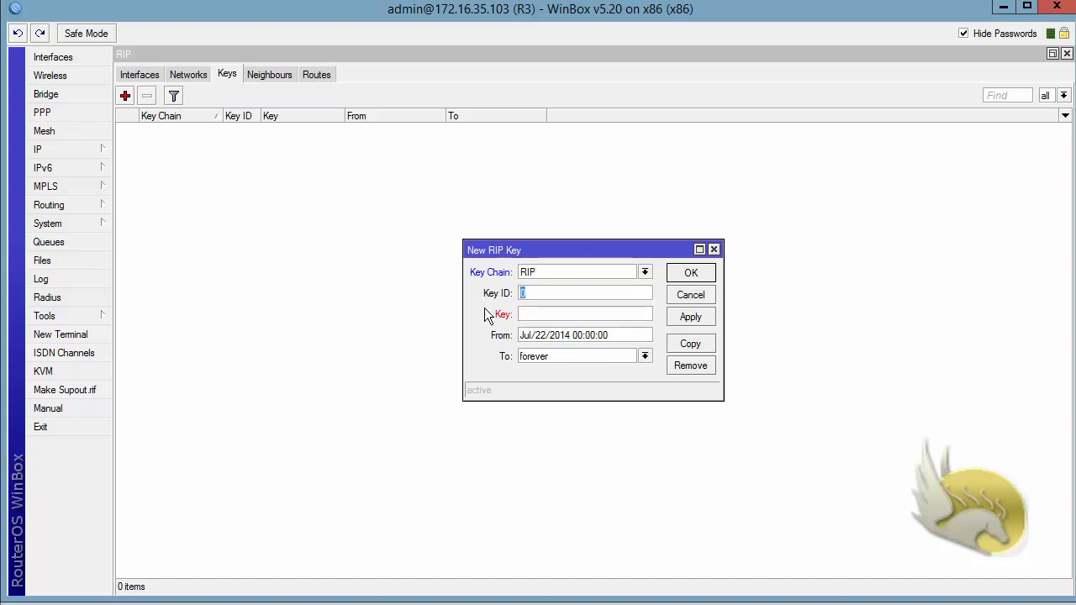
text(1)
Enter the secret key, keep validity Jul/22/2014 to forever, and save the key.
click(528, 315)
text(123456)
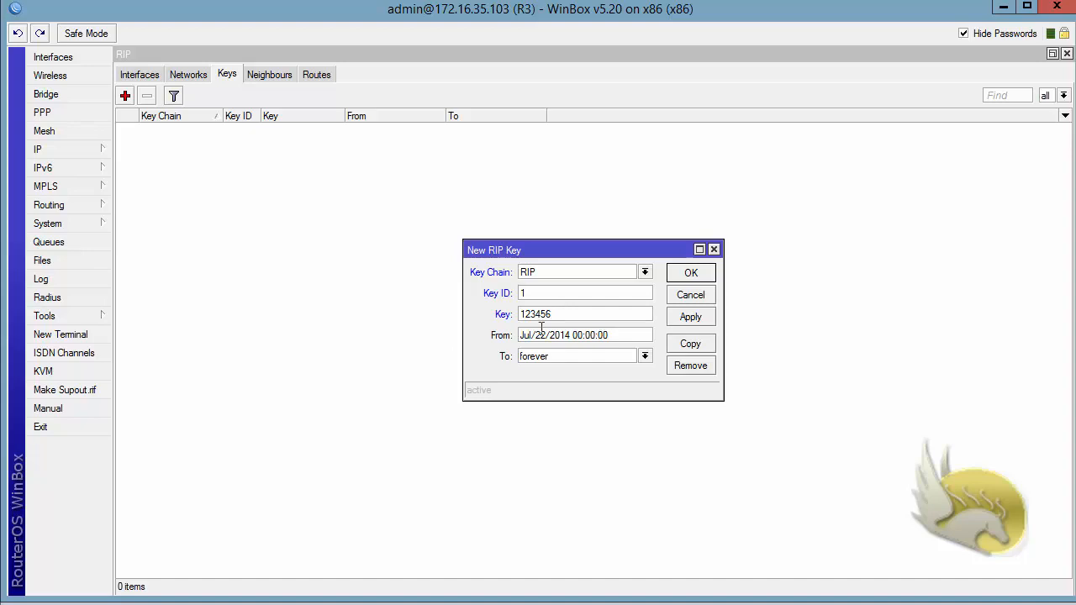
drag(635, 335, 493, 336)
drag(613, 356, 431, 355)
click(645, 355)
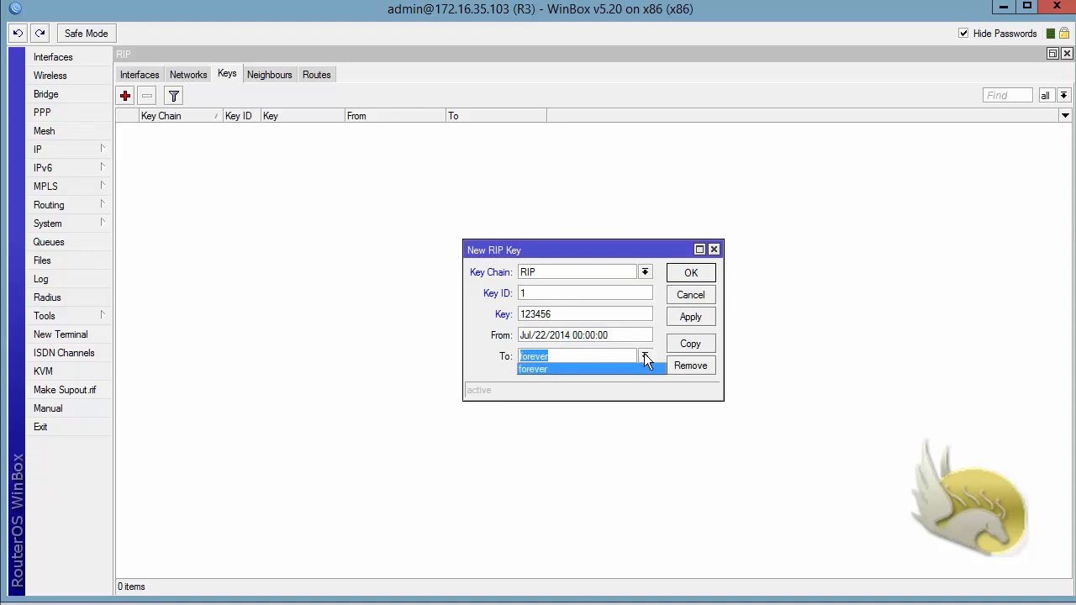
click(660, 352)
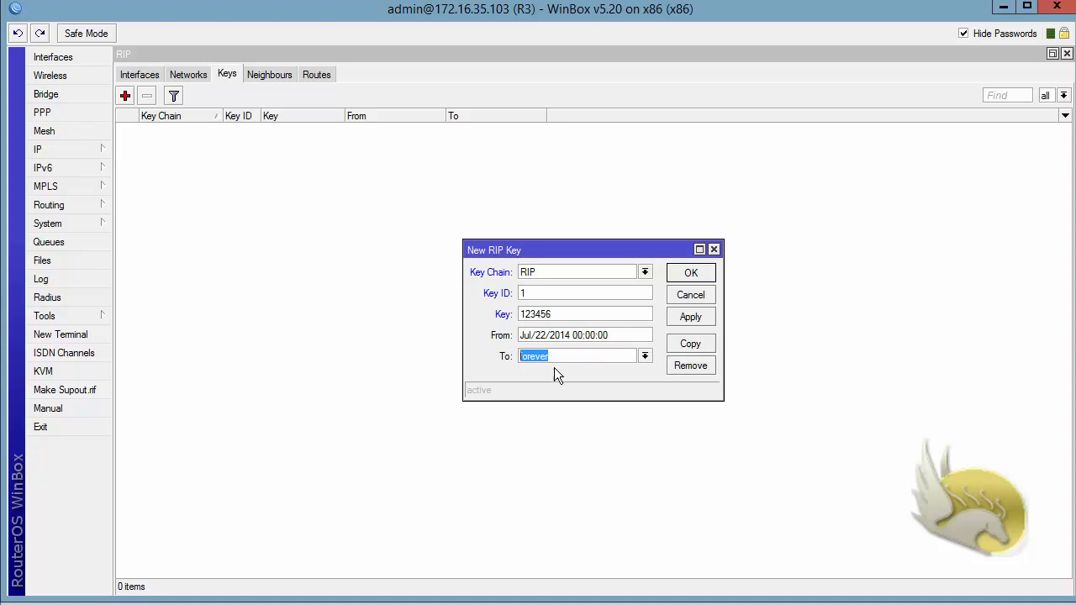
click(684, 280)
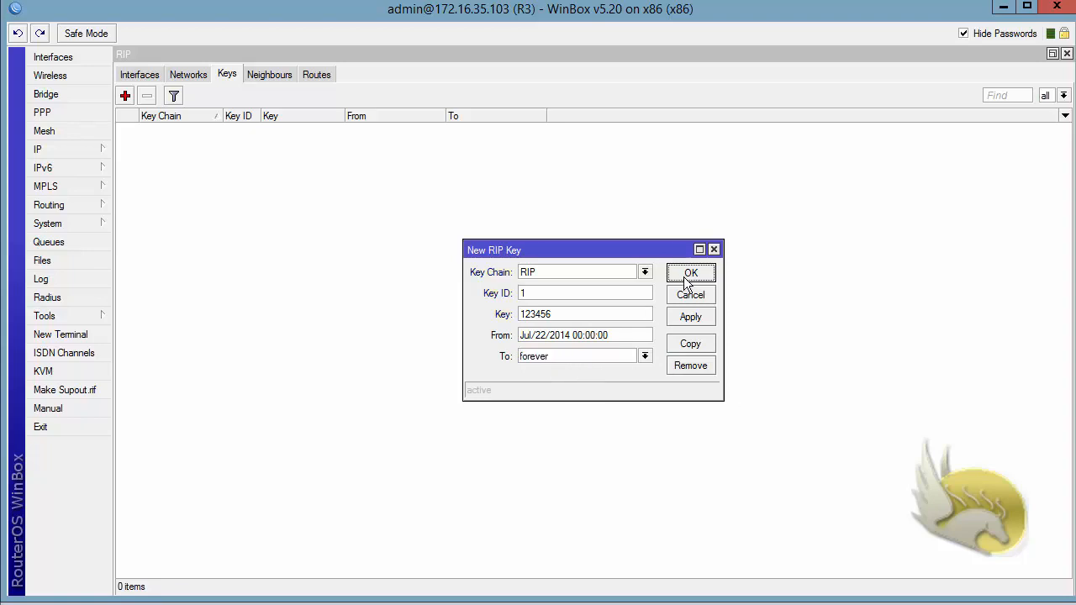
Set R3's ether1 RIP authentication to md5 with key chain RIP and apply it.
click(138, 75)
double_click(160, 130)
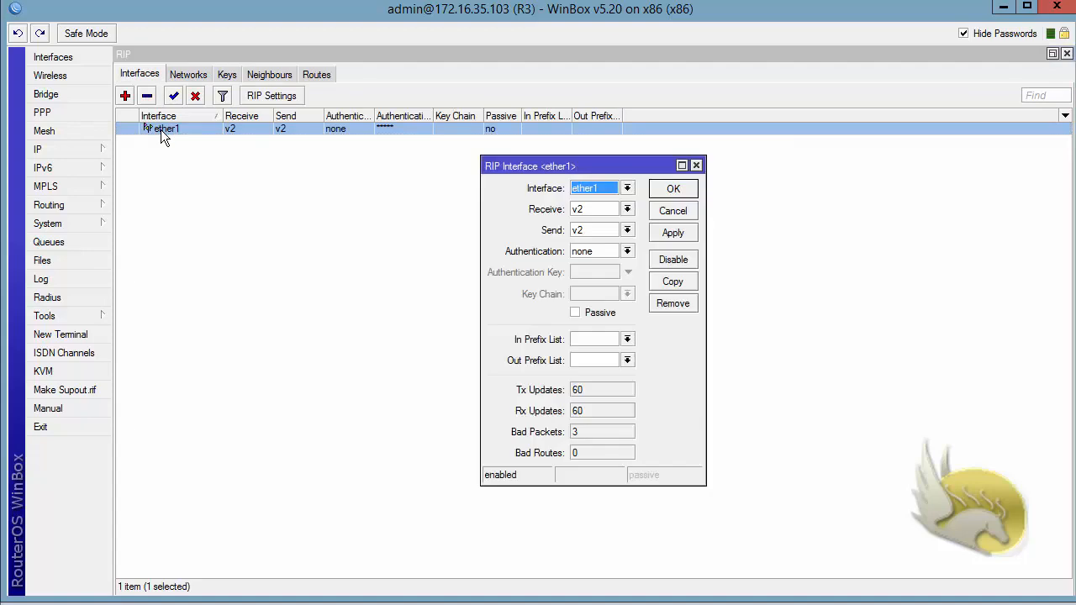
click(629, 250)
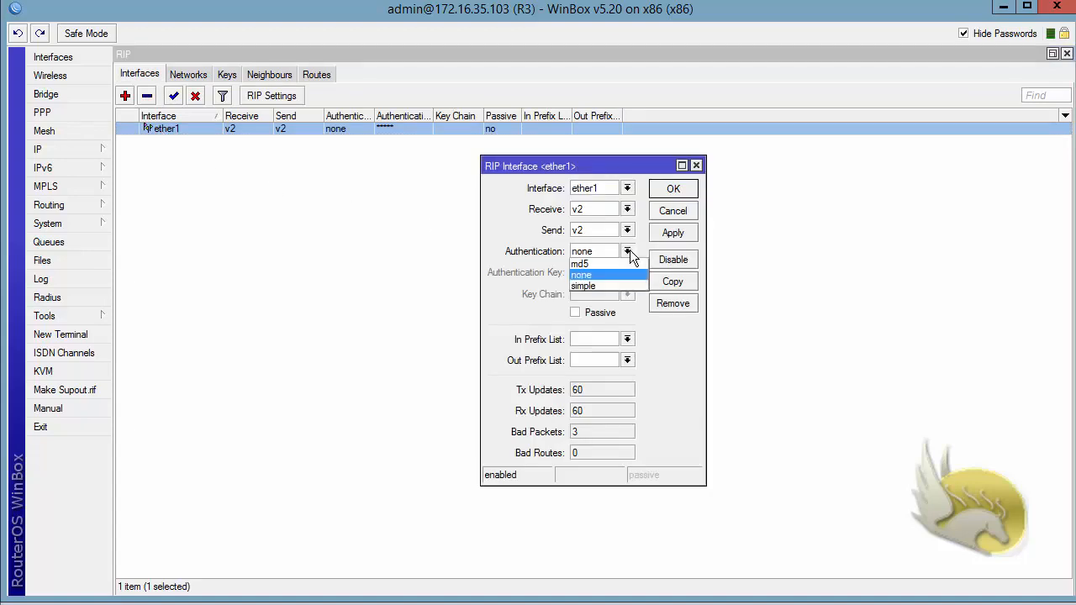
click(619, 263)
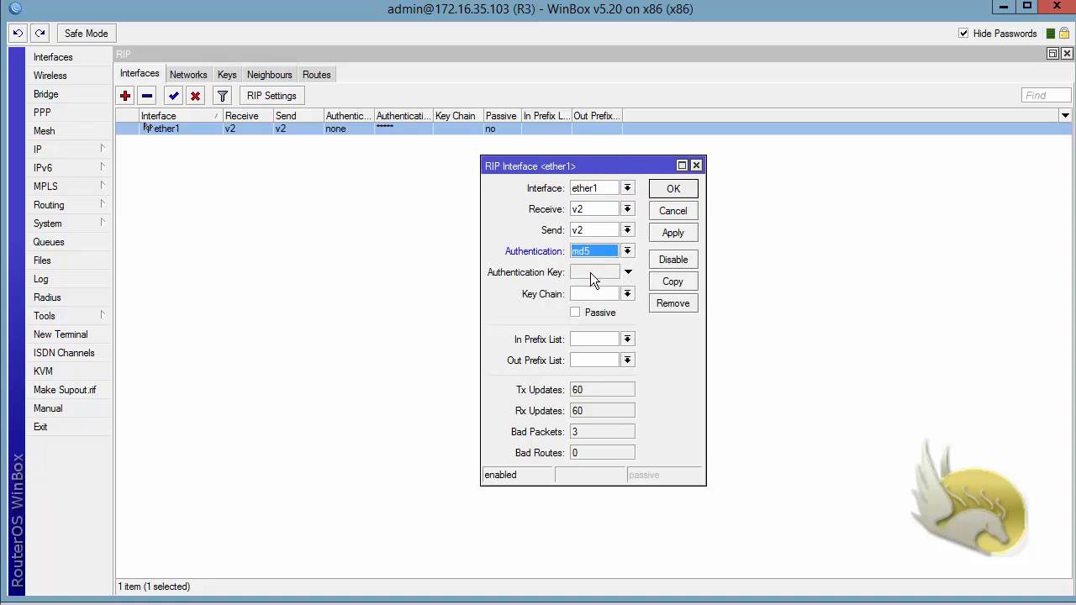
click(627, 294)
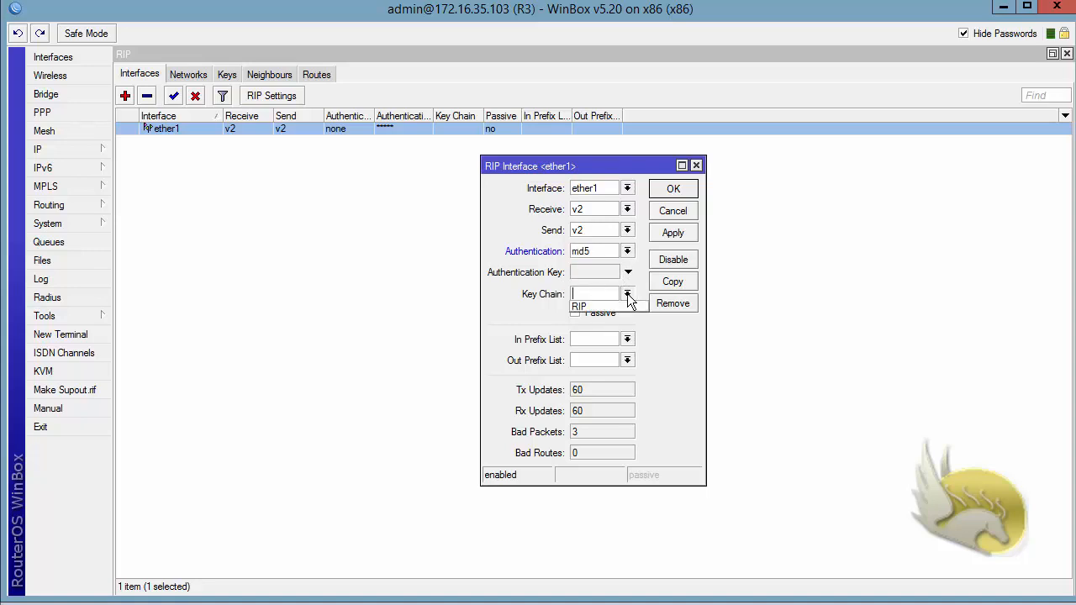
click(615, 305)
click(672, 232)
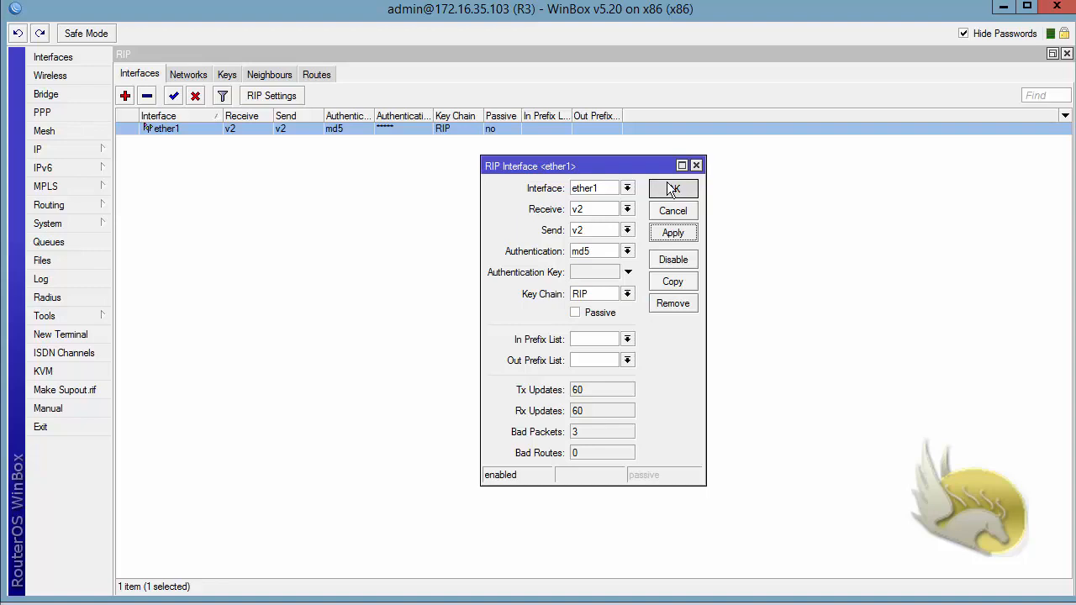
click(672, 188)
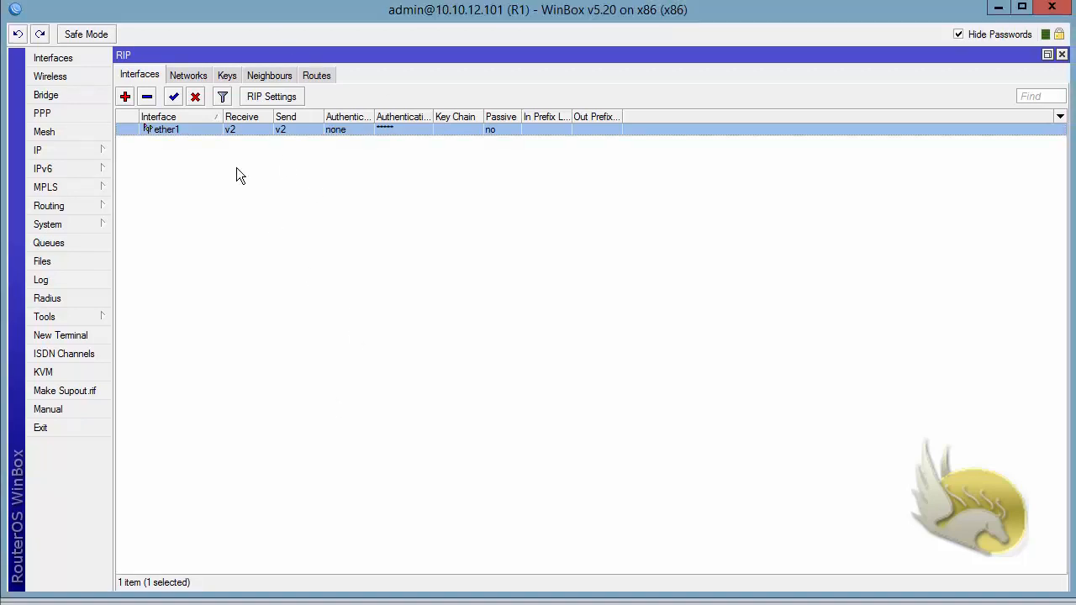
On R1, add a RIP key in chain RIP with key ID 1 and its secret key.
click(226, 75)
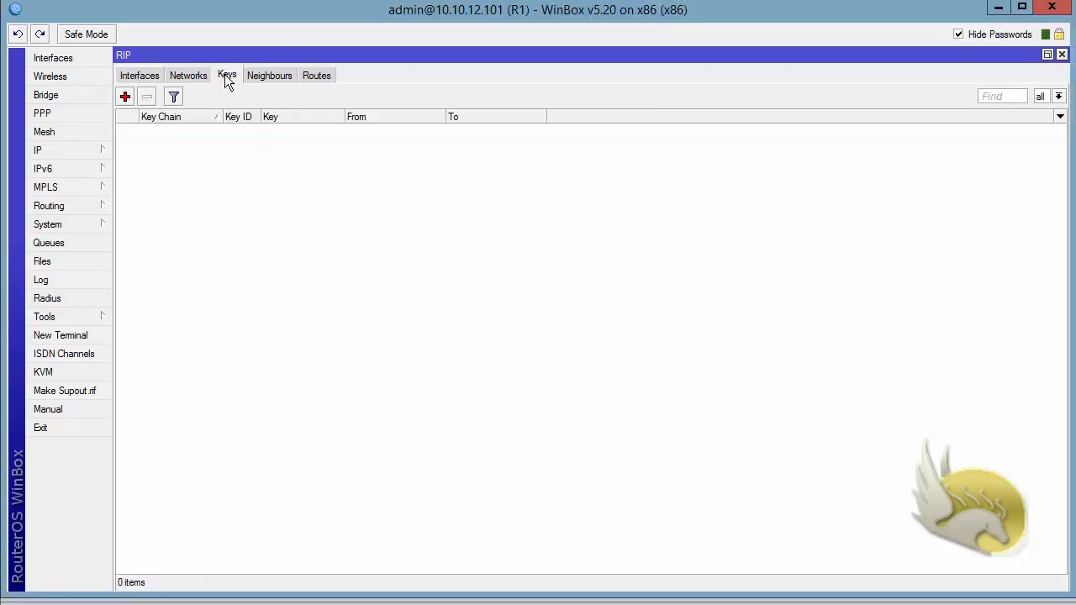
click(125, 97)
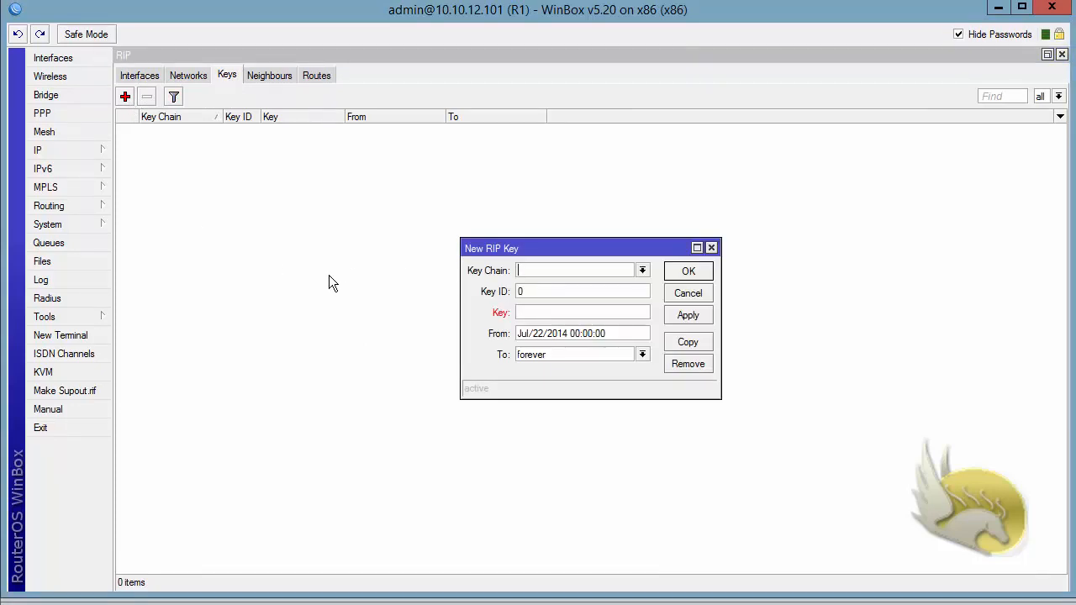
text(RIP)
key(Tab)
text(1)
click(535, 319)
text(123456)
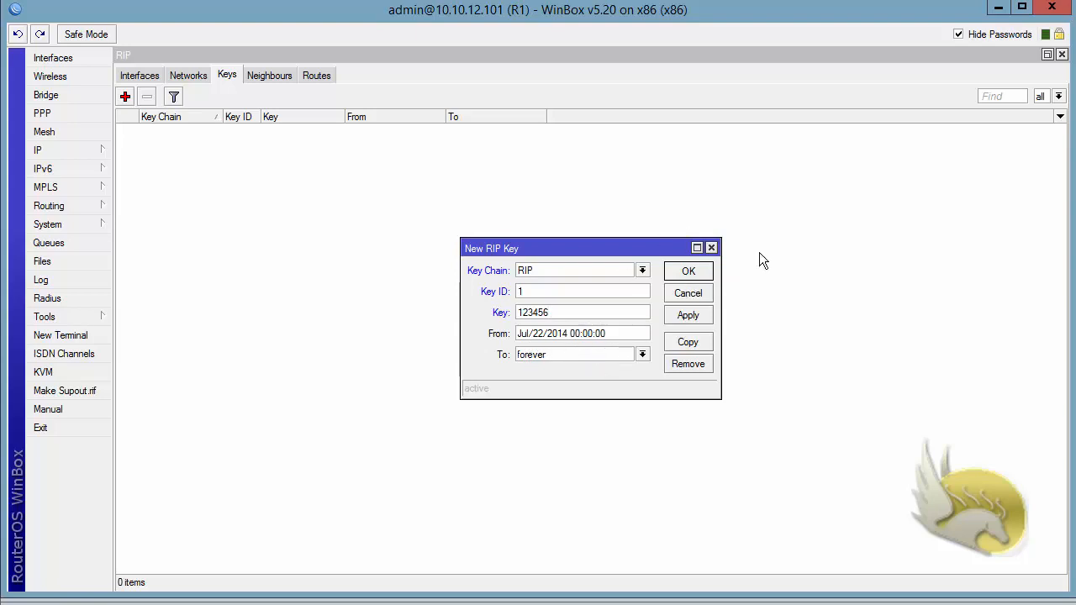
click(683, 274)
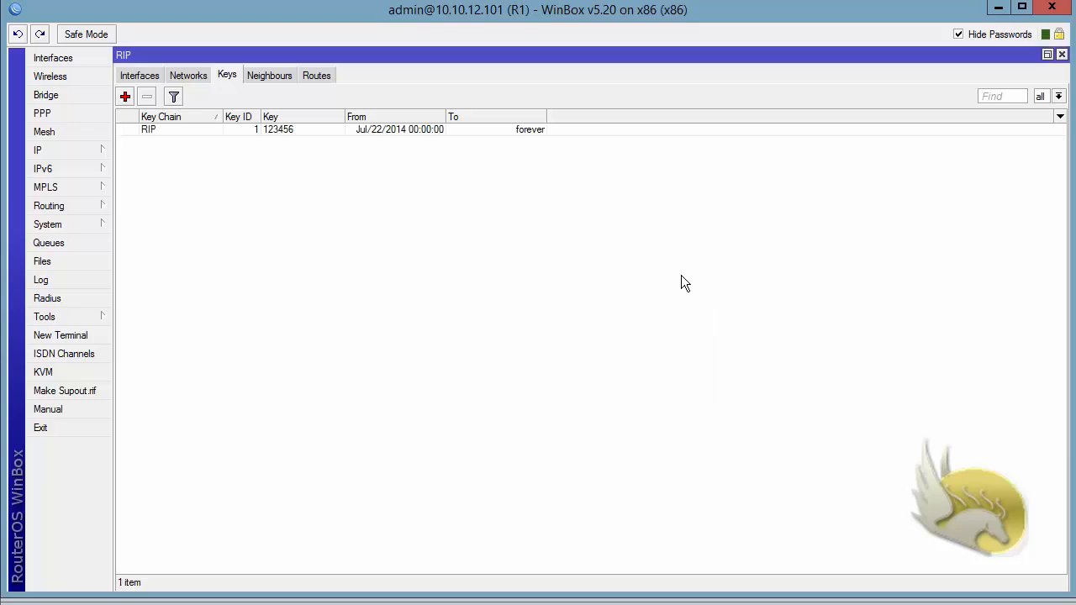
Set R1's ether1 to md5 authentication with key chain RIP, then view the RIP routes.
click(140, 77)
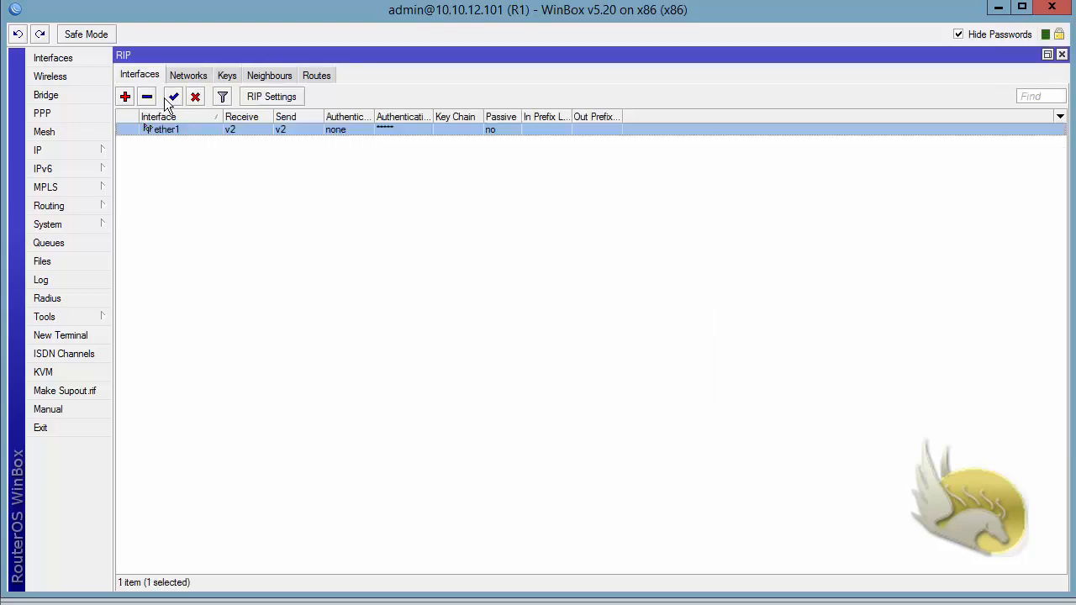
double_click(174, 135)
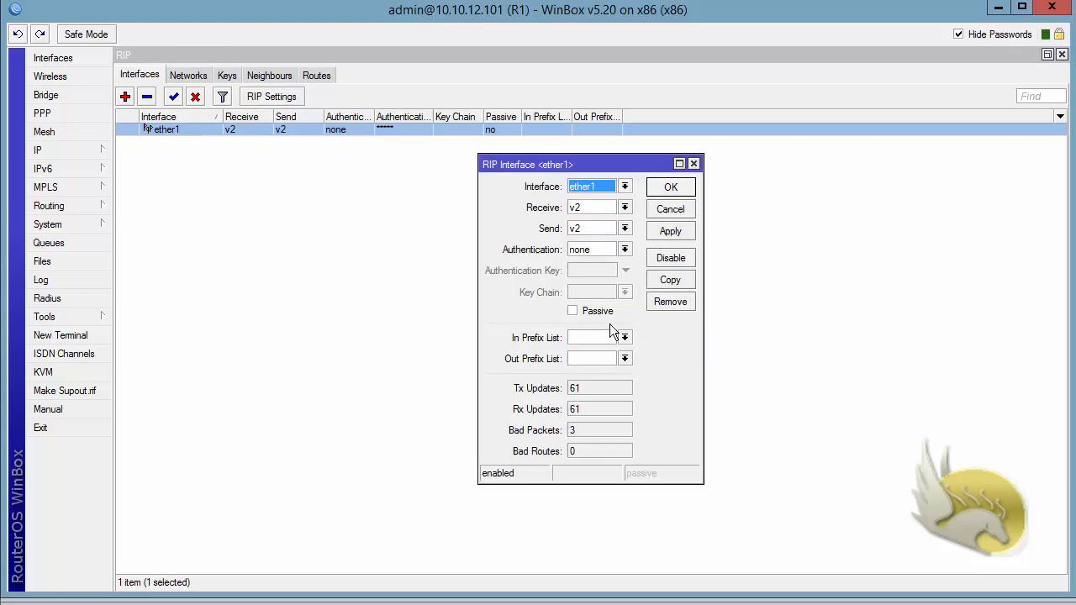
click(624, 251)
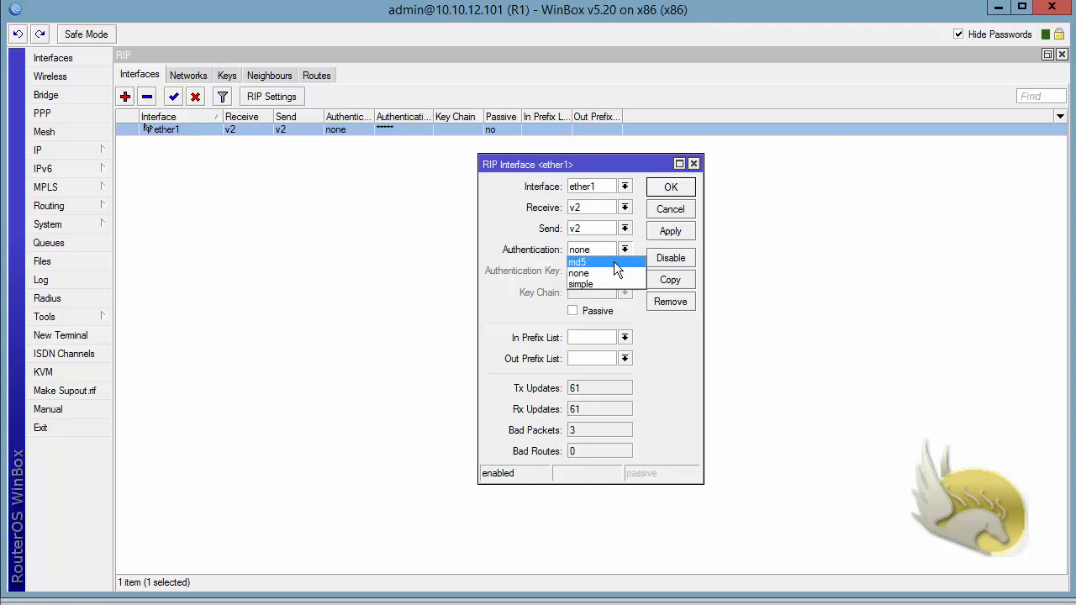
click(614, 263)
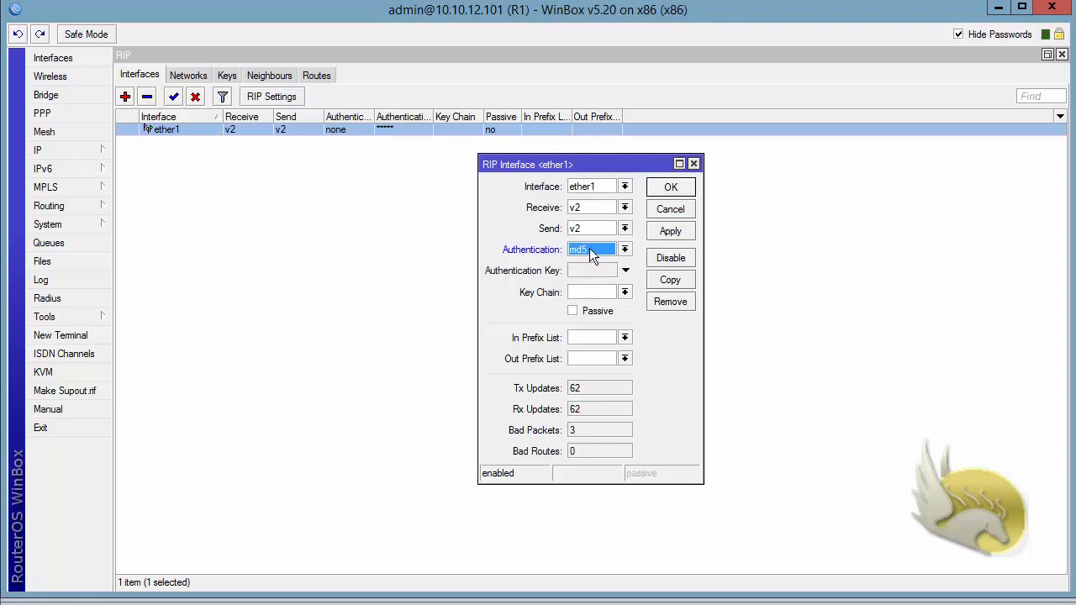
click(624, 293)
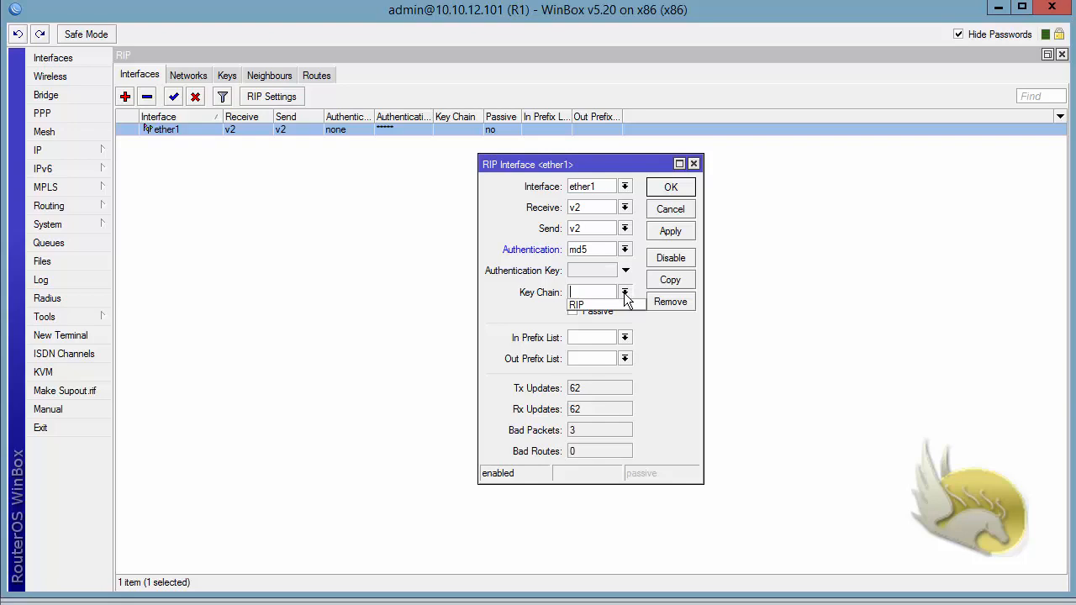
click(622, 303)
click(663, 232)
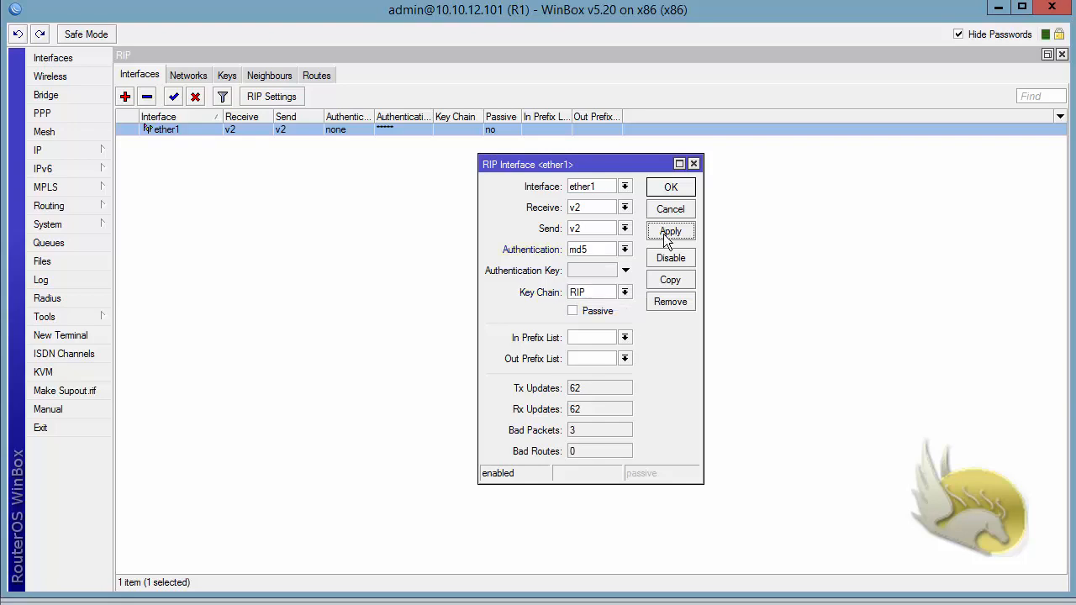
click(665, 193)
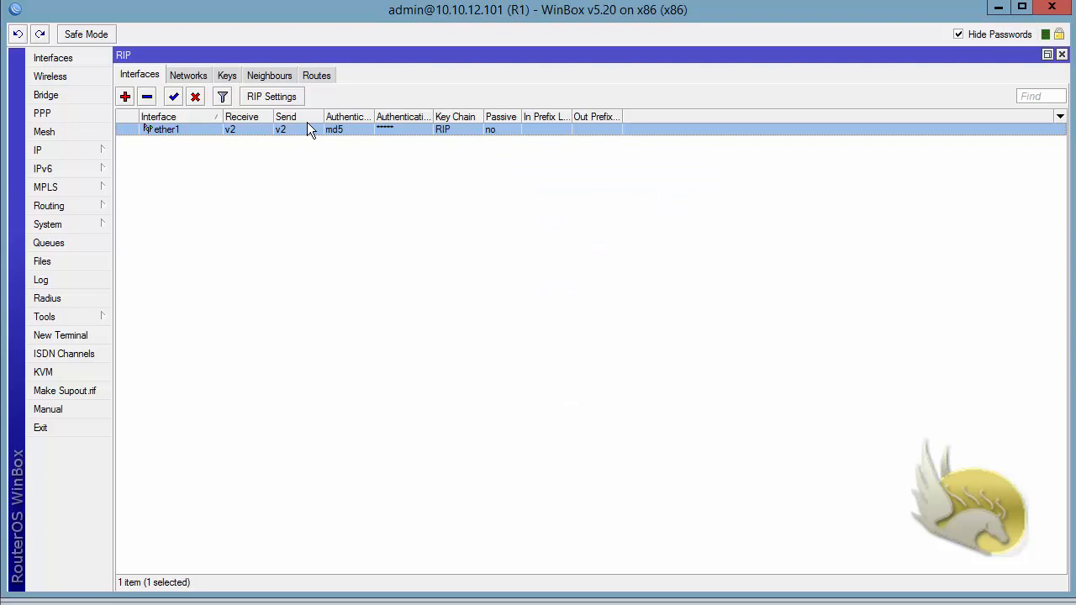
click(316, 78)
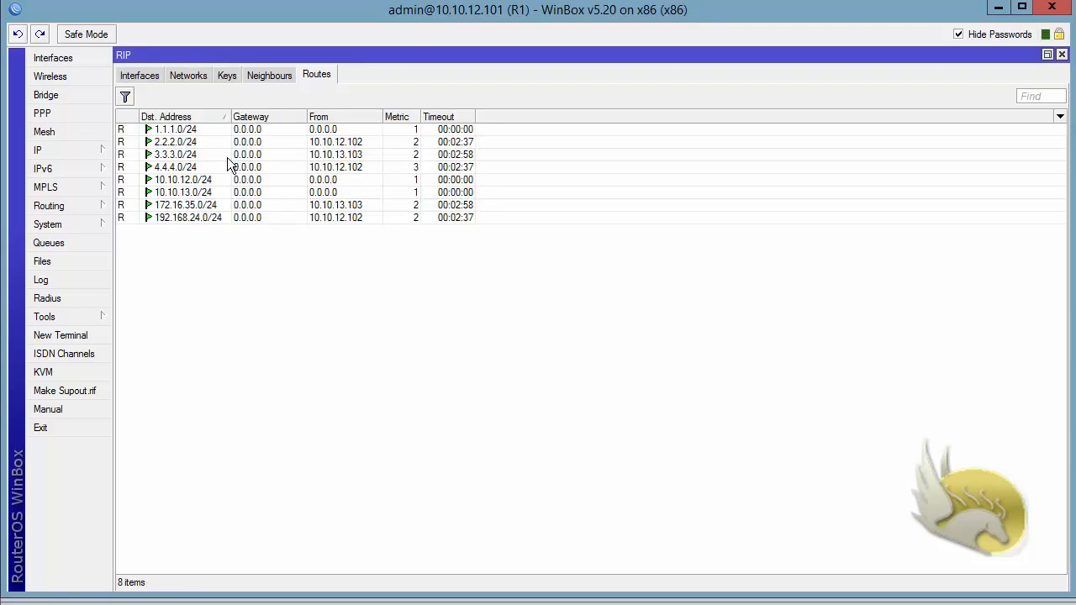
Inspect the 3.3.3.0/24 route among the eight, then return to the RIP Keys list.
click(290, 154)
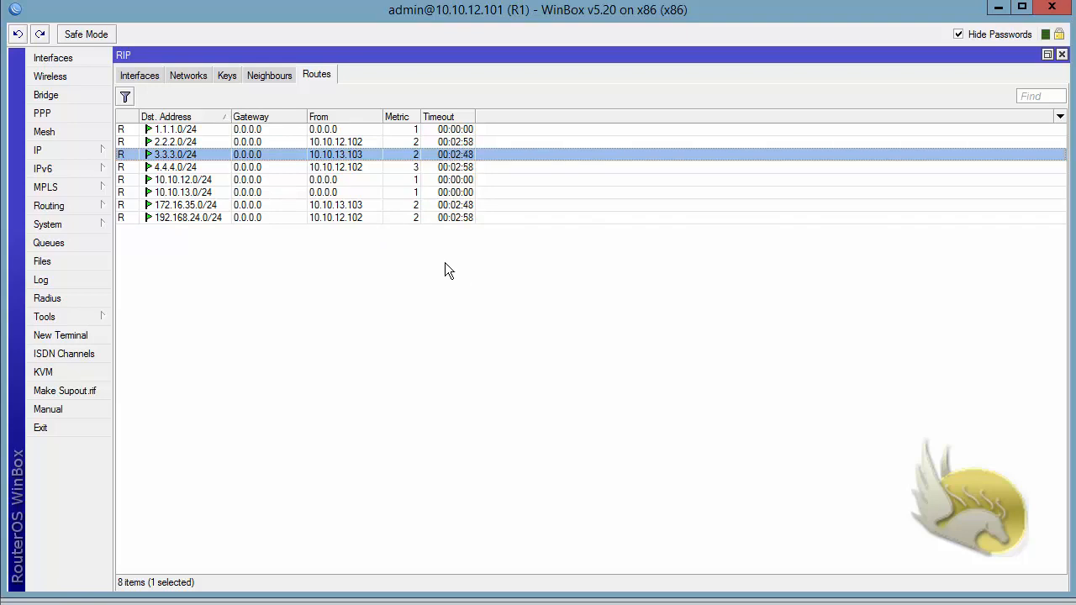
click(227, 76)
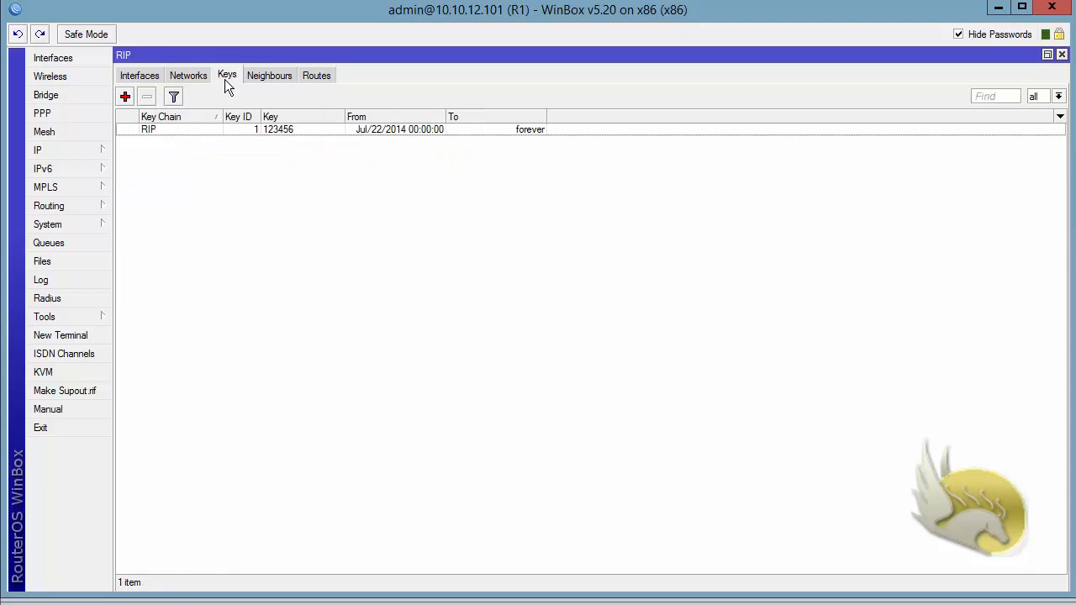
Change the RIP key's ID from 1 to 11 and check the RIP routes afterwards.
double_click(186, 130)
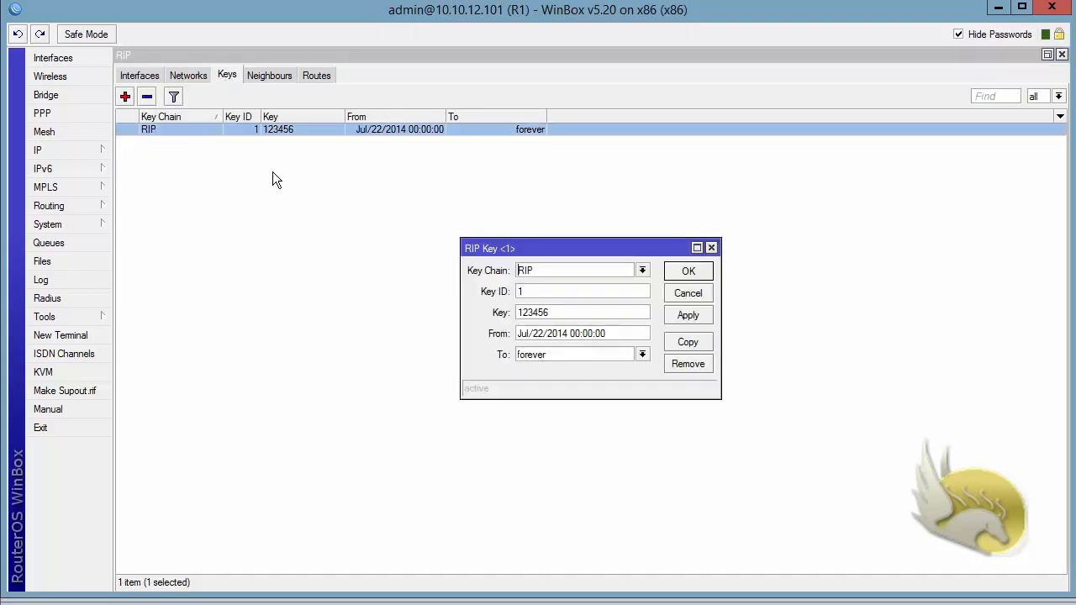
drag(548, 295, 438, 270)
text(11)
click(688, 271)
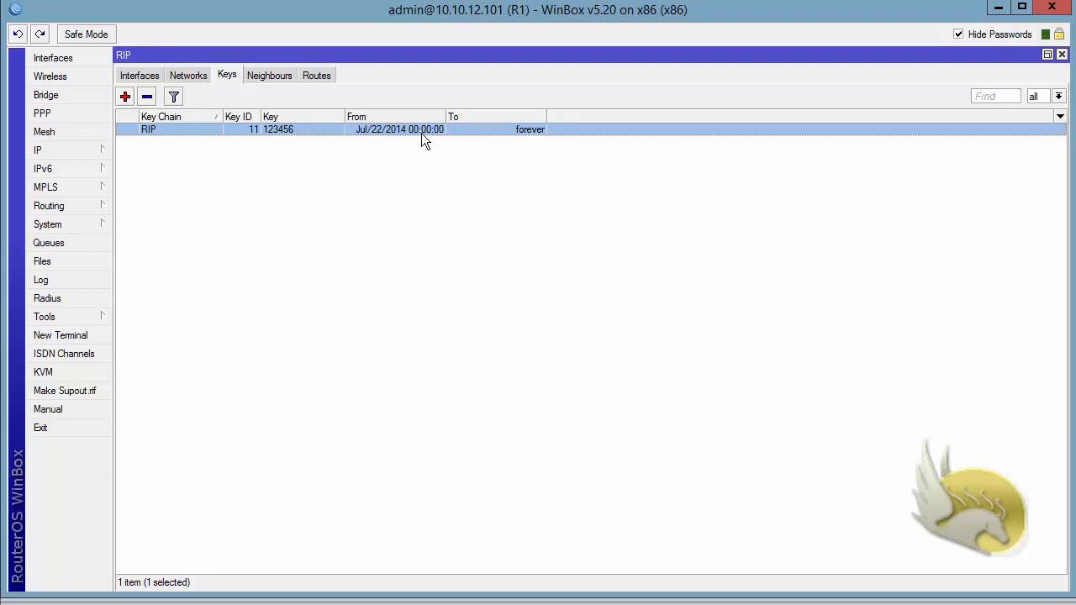
click(321, 76)
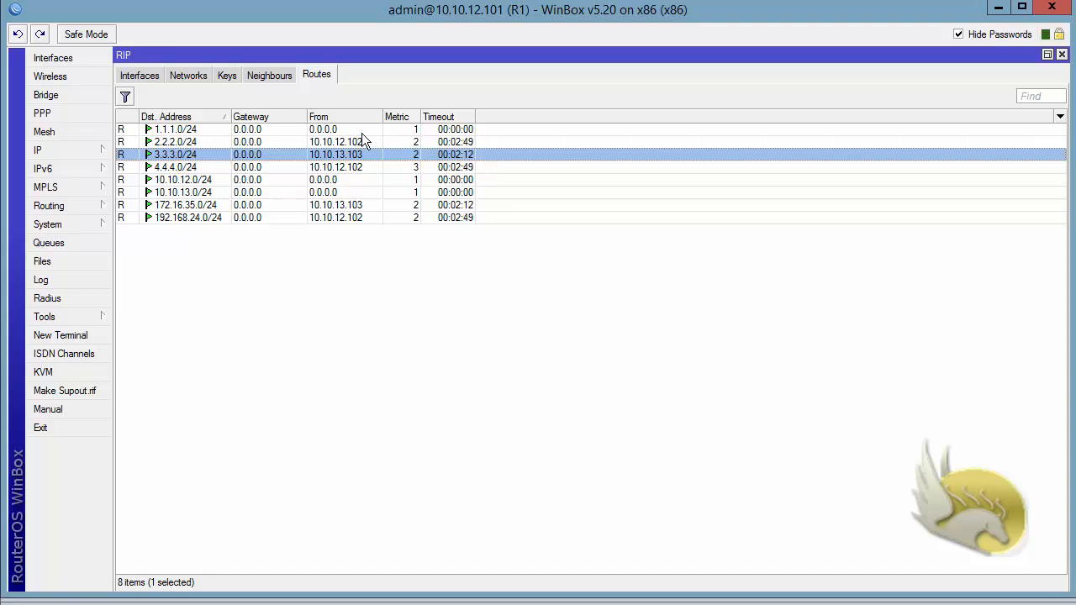
Restore the RIP key ID to 1, recheck the routes, and return to the Interfaces list.
click(231, 78)
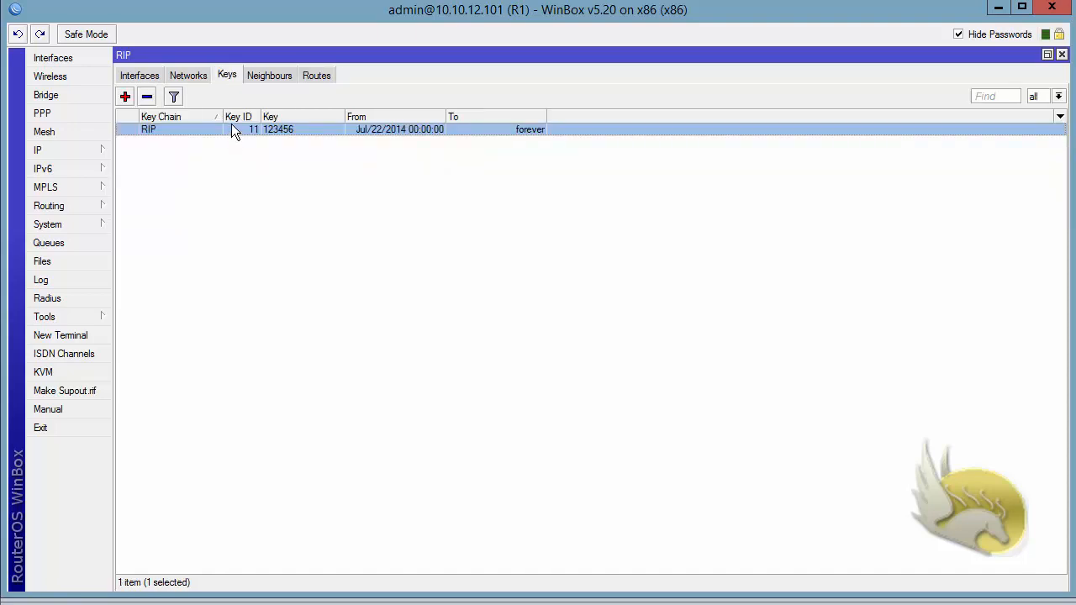
double_click(231, 126)
click(548, 290)
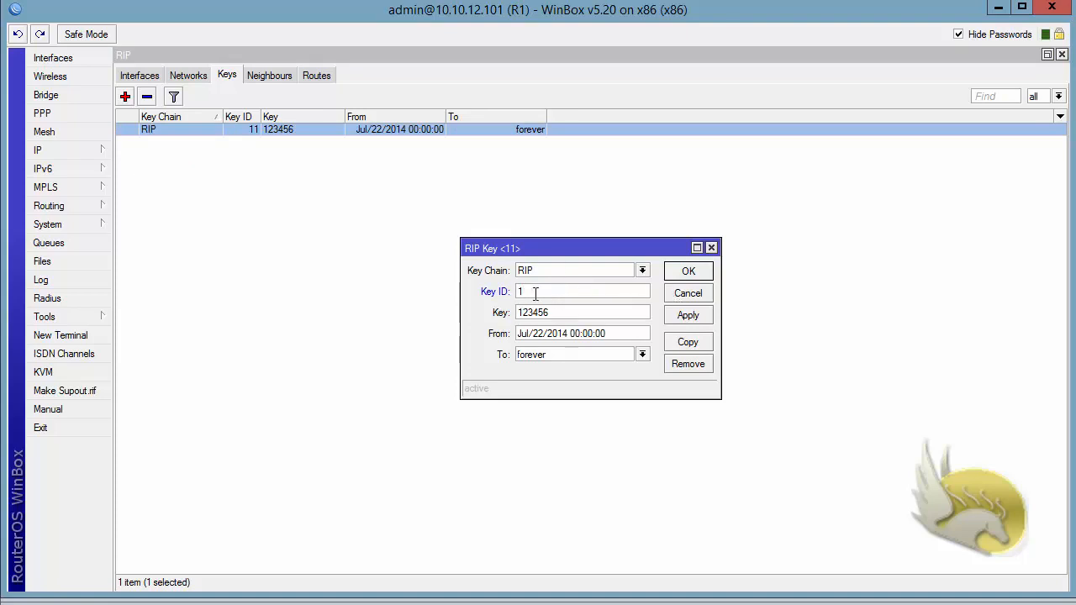
click(682, 275)
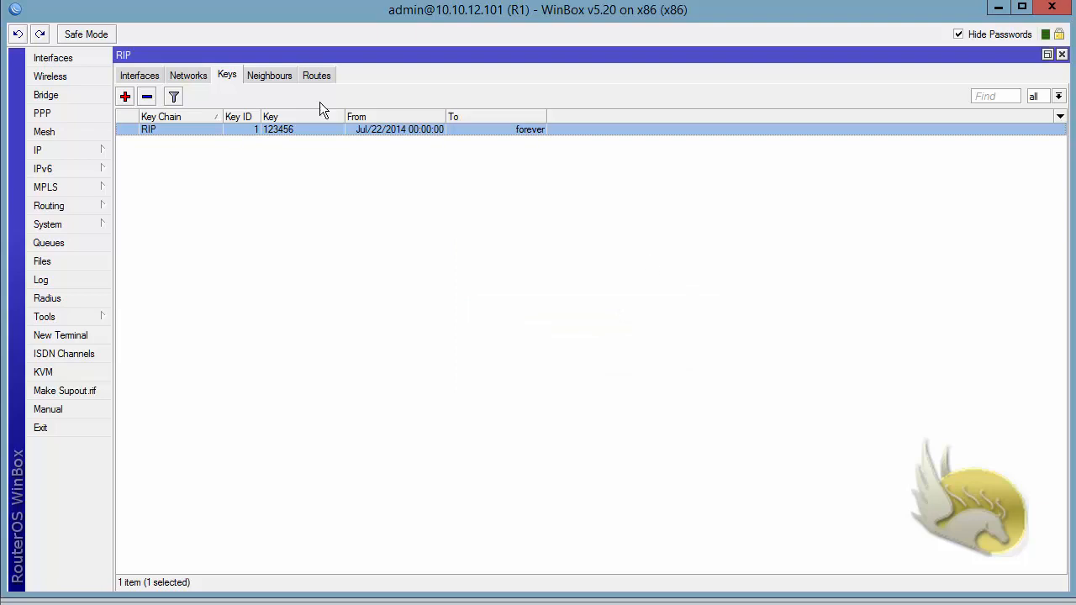
click(315, 75)
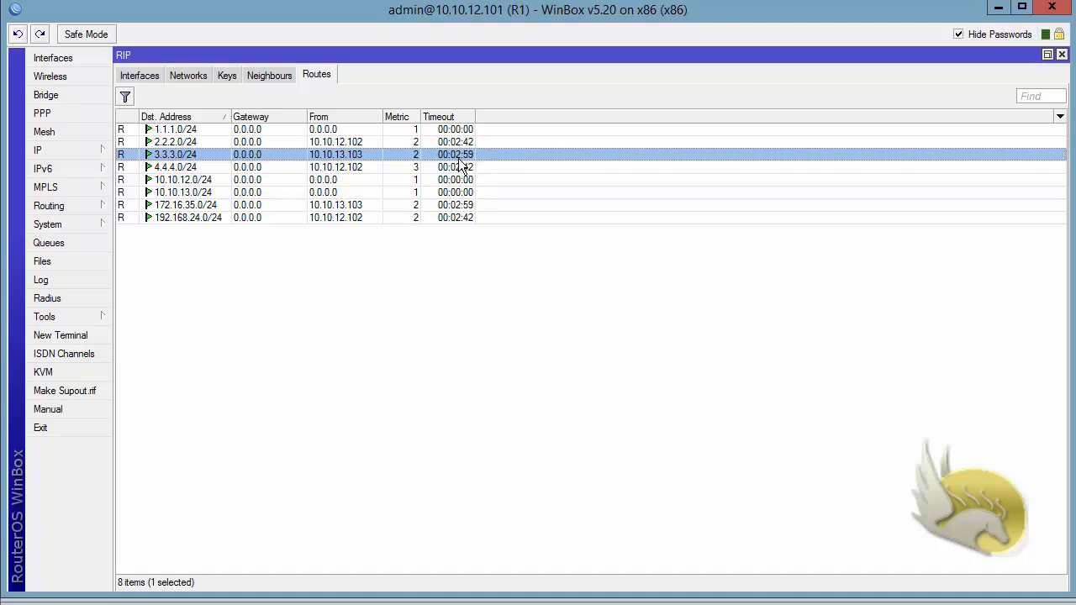
click(144, 76)
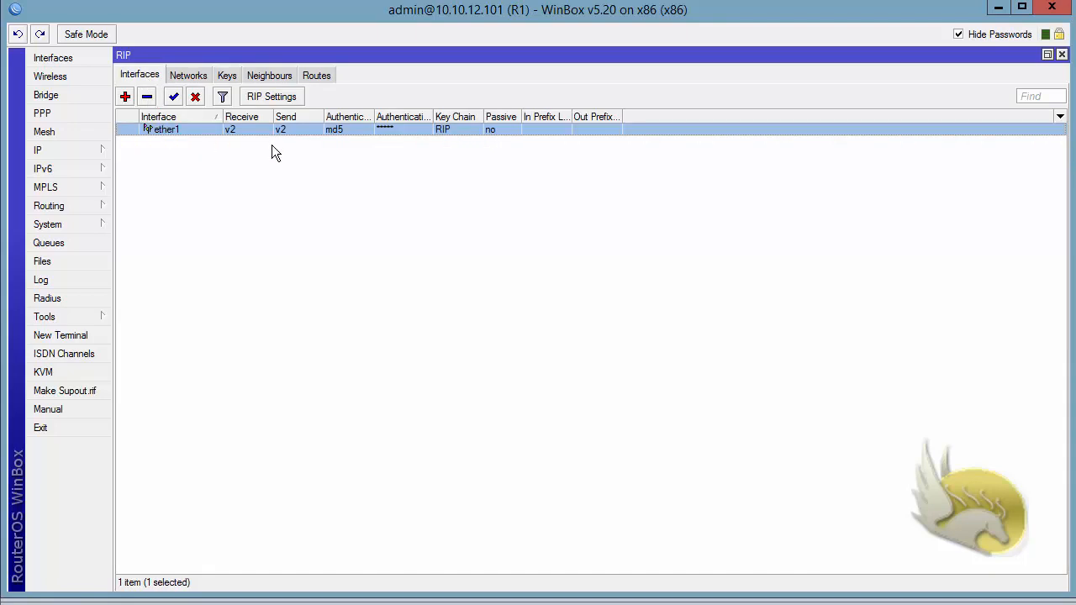